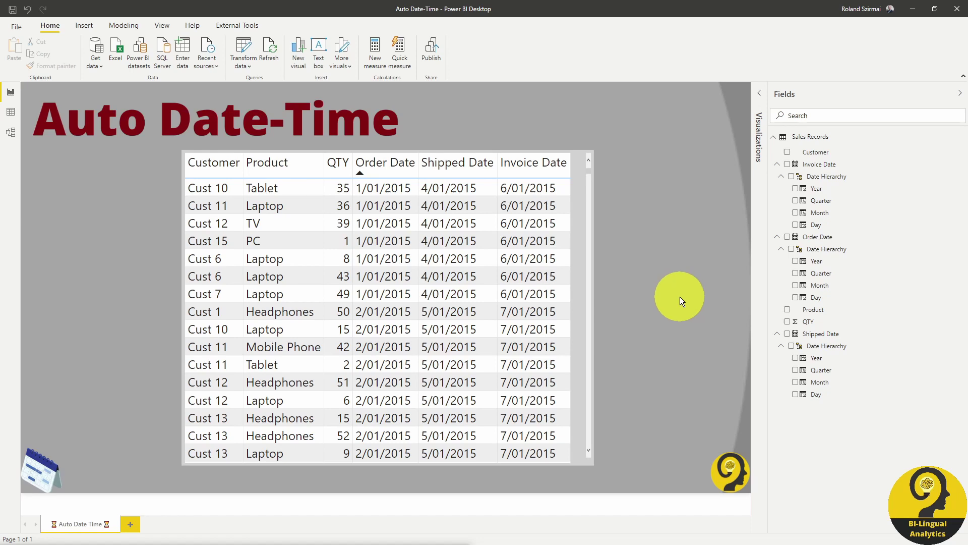
Launch DAX Studio and review VertiPaq metrics: 1.05 MB total, Sales Records, three LocalDateTables, DateTableTemplate
{"action": "left_click", "coordinate": [240, 26]}
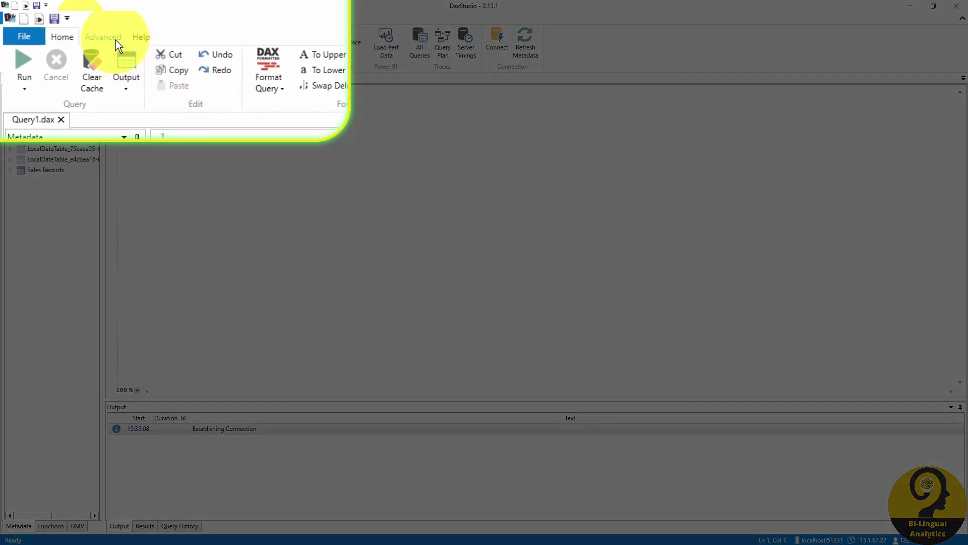
{"action": "left_click", "coordinate": [116, 40]}
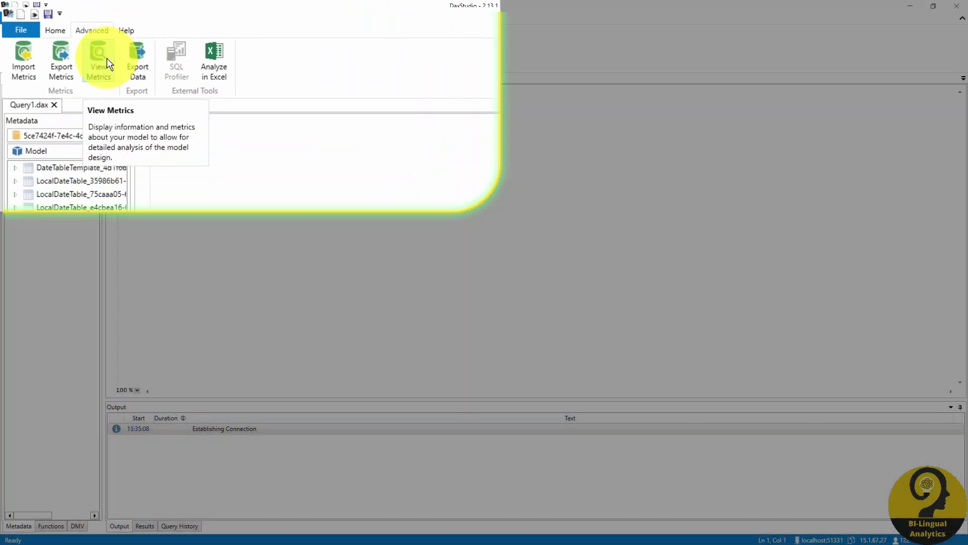
{"action": "left_click", "coordinate": [81, 42]}
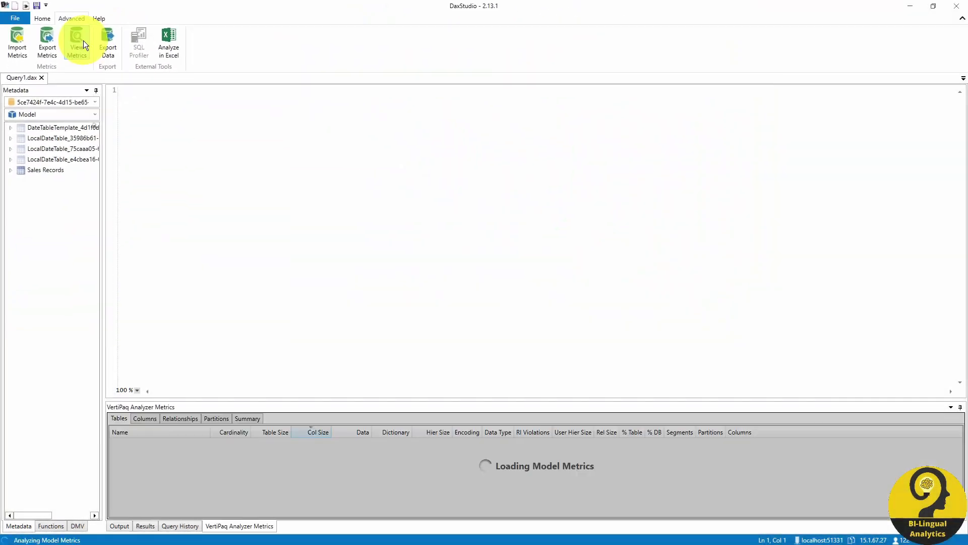
{"action": "left_click_drag", "start_coordinate": [500, 400], "coordinate": [499, 290]}
{"action": "left_click", "coordinate": [242, 312]}
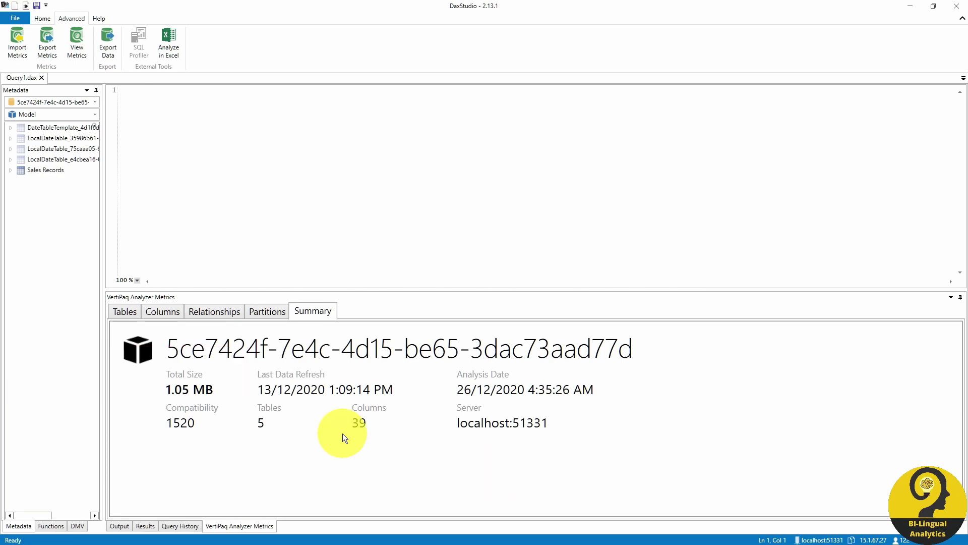
{"action": "left_click", "coordinate": [129, 310]}
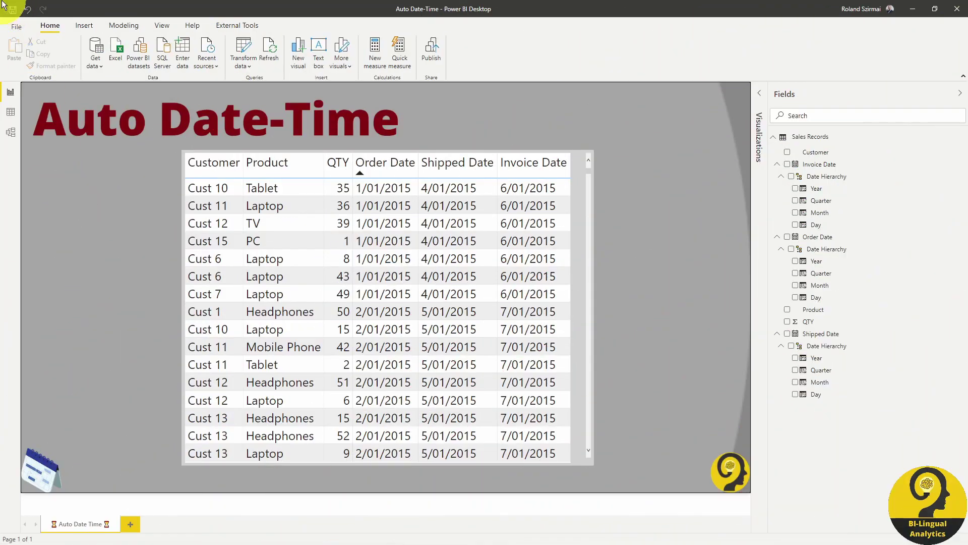
Return to the Auto Date-Time report in Power BI Desktop and open the File backstage
{"action": "left_click", "coordinate": [16, 27]}
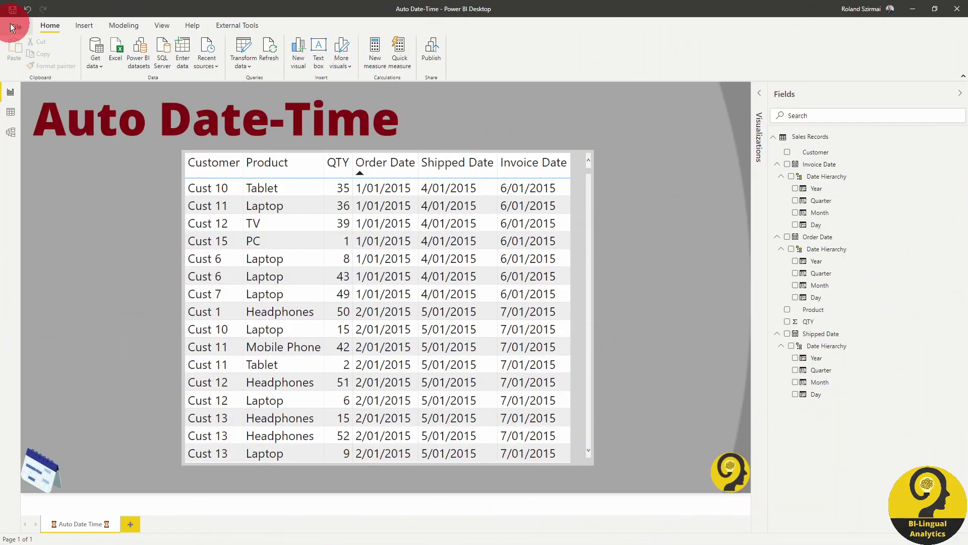
Disable Auto date/time under both Global and Current File Data Load options
{"action": "left_click", "coordinate": [71, 187]}
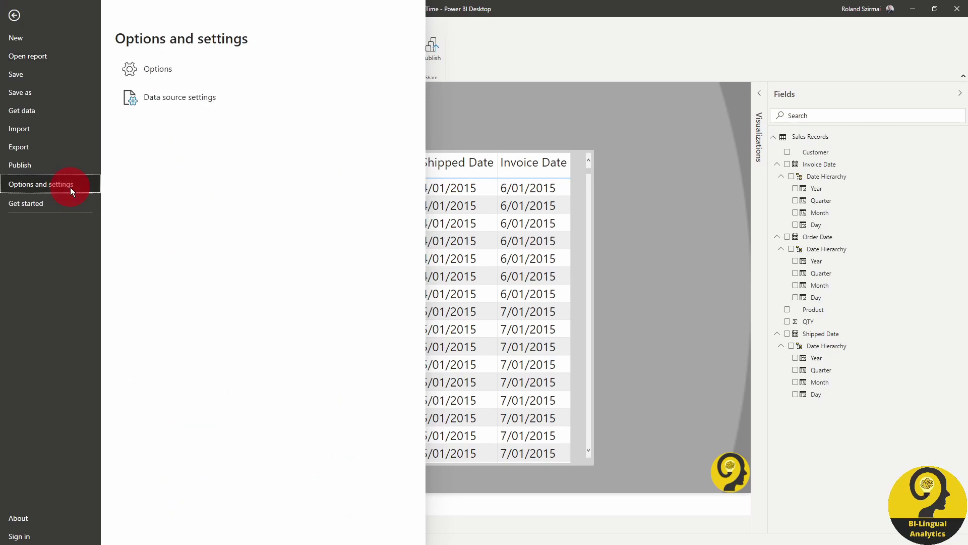
{"action": "left_click", "coordinate": [181, 69]}
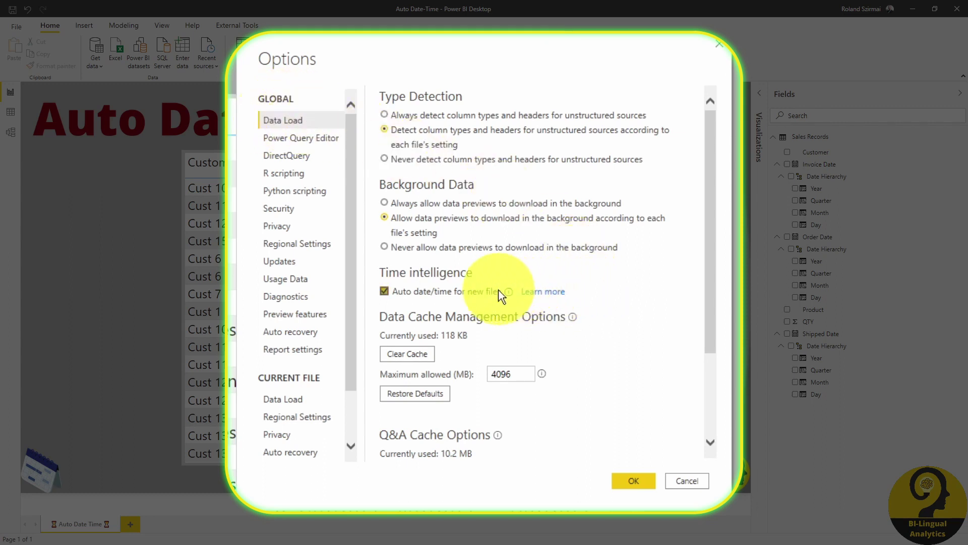
{"action": "left_click", "coordinate": [427, 295]}
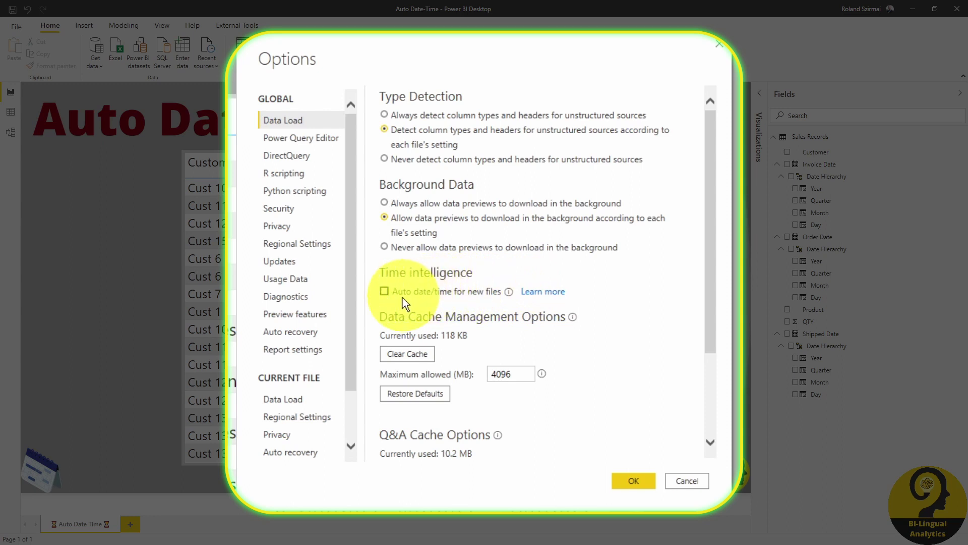
{"action": "left_click", "coordinate": [295, 399]}
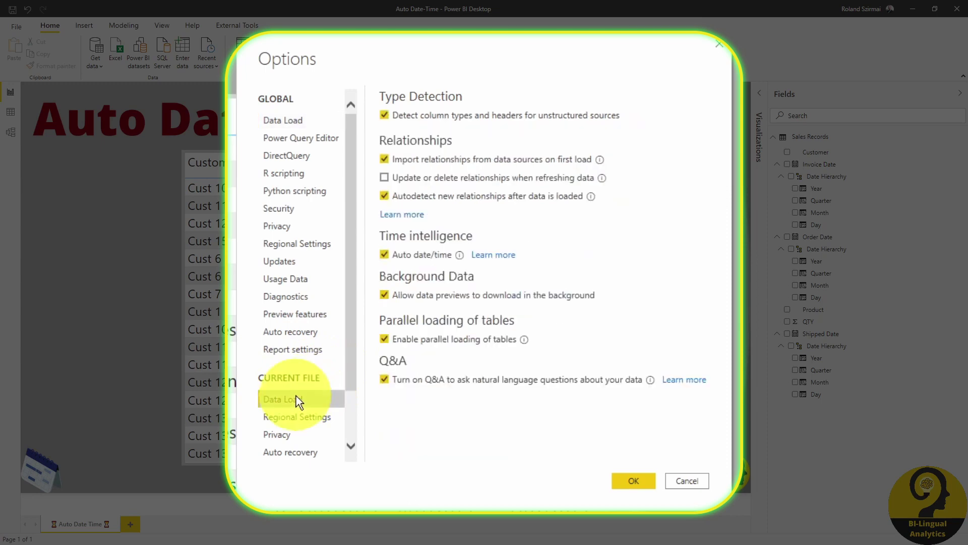
{"action": "left_click", "coordinate": [427, 256]}
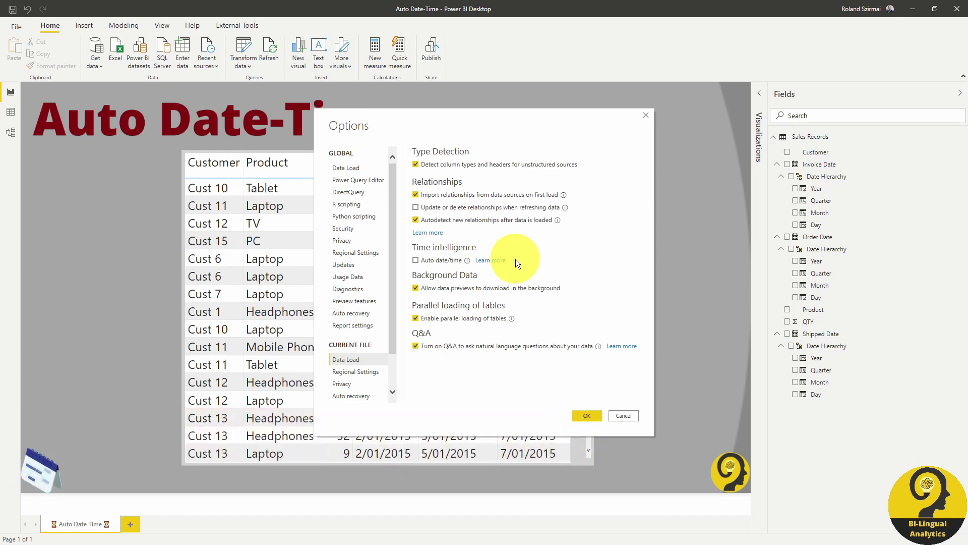
{"action": "left_click", "coordinate": [586, 415]}
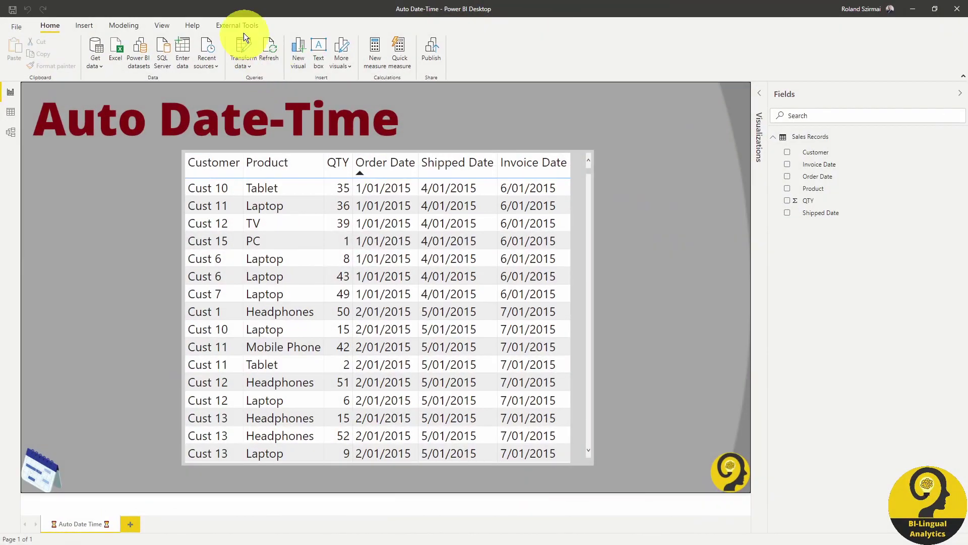
Relaunch DAX Studio from External Tools on the Auto Date-Time model
{"action": "left_click", "coordinate": [237, 25]}
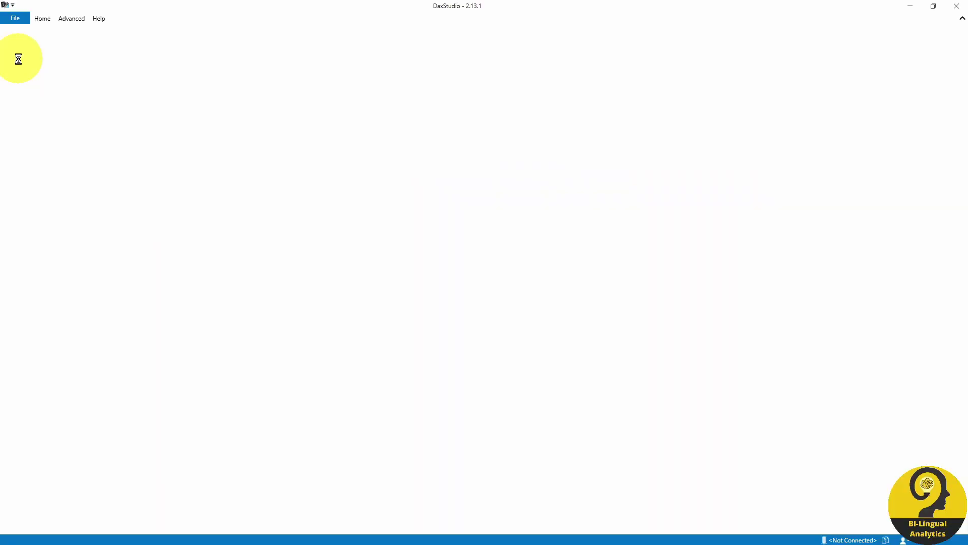
Review the slimmed model's VertiPaq summary, then launch DAX Studio from the Pricing report
{"action": "left_click", "coordinate": [74, 22]}
{"action": "left_click", "coordinate": [74, 37]}
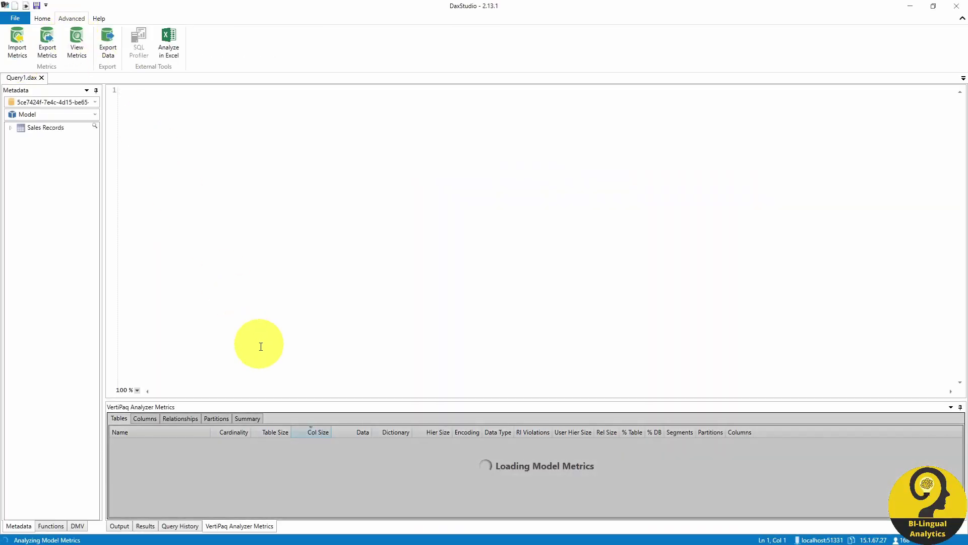
{"action": "left_click", "coordinate": [258, 419]}
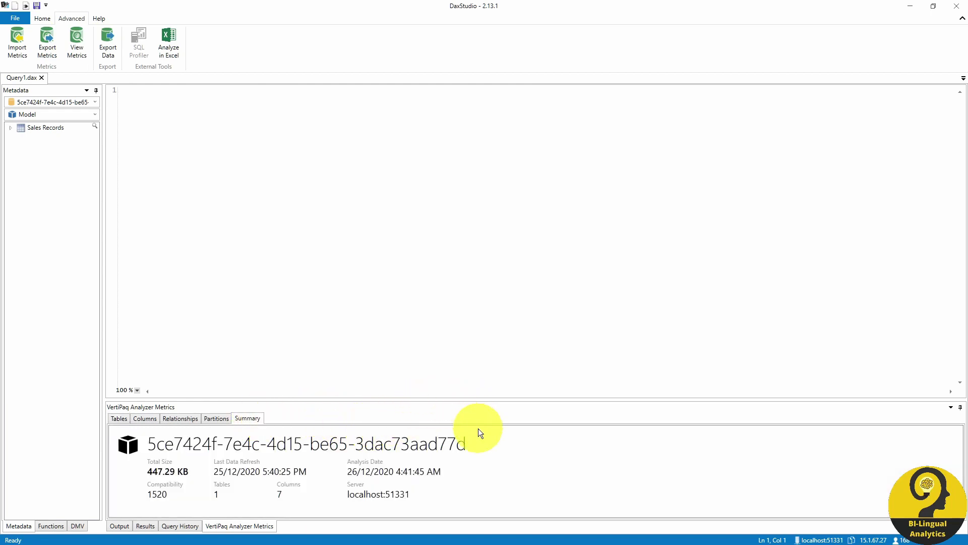
{"action": "left_click_drag", "start_coordinate": [489, 398], "coordinate": [491, 292]}
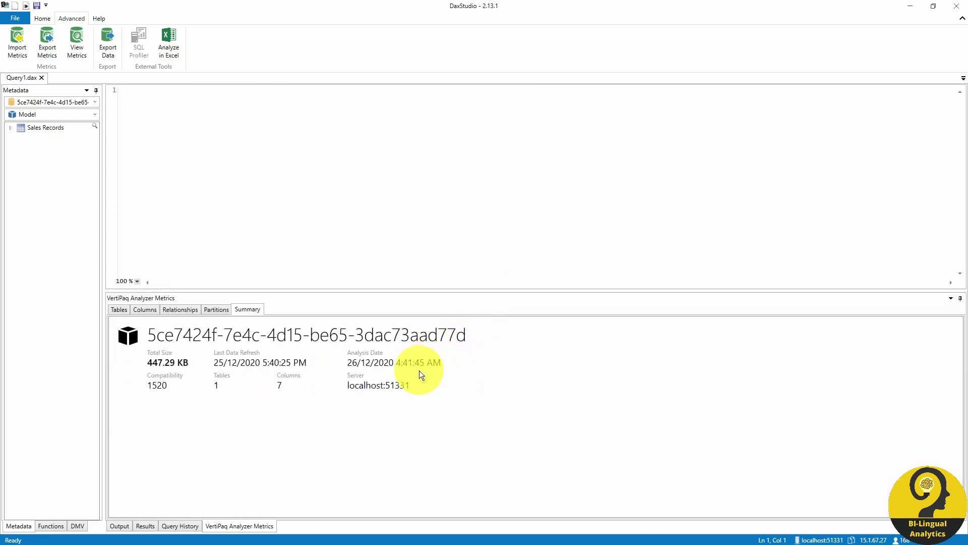
{"action": "scroll", "coordinate": [419, 370], "scroll_direction": "up", "scroll_amount": 2}
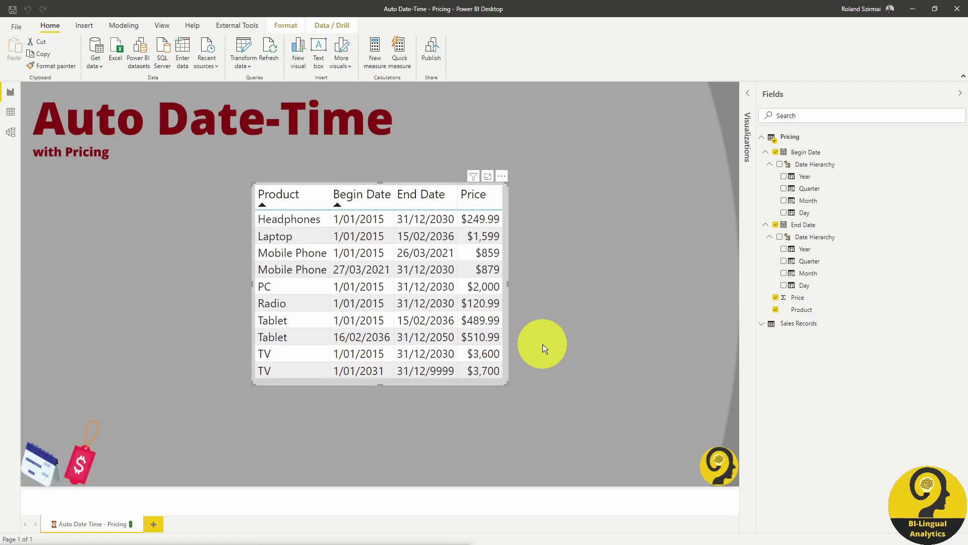
{"action": "left_click", "coordinate": [244, 30]}
{"action": "left_click", "coordinate": [18, 55]}
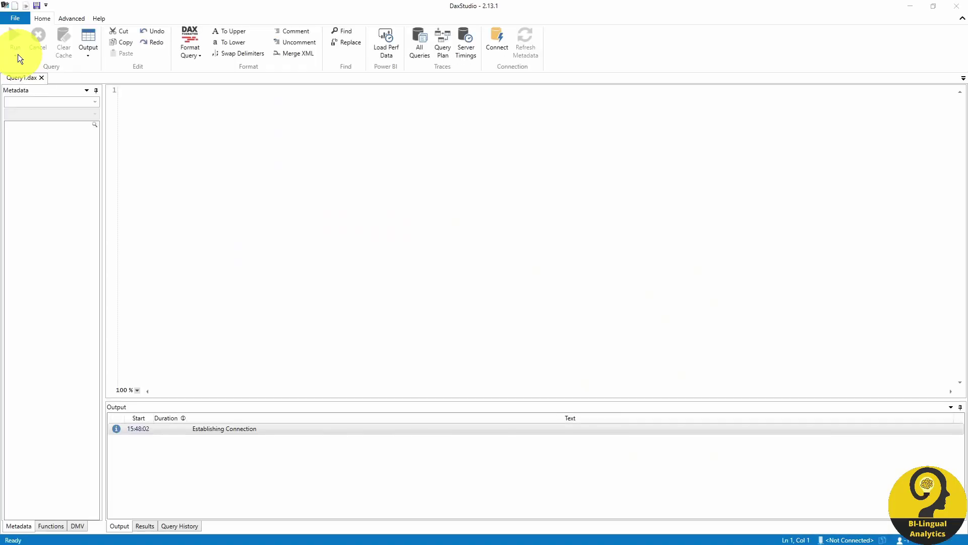
Load the Pricing model's VertiPaq summary: 233.00 MB total, 8 tables, 59 columns
{"action": "left_click", "coordinate": [65, 19]}
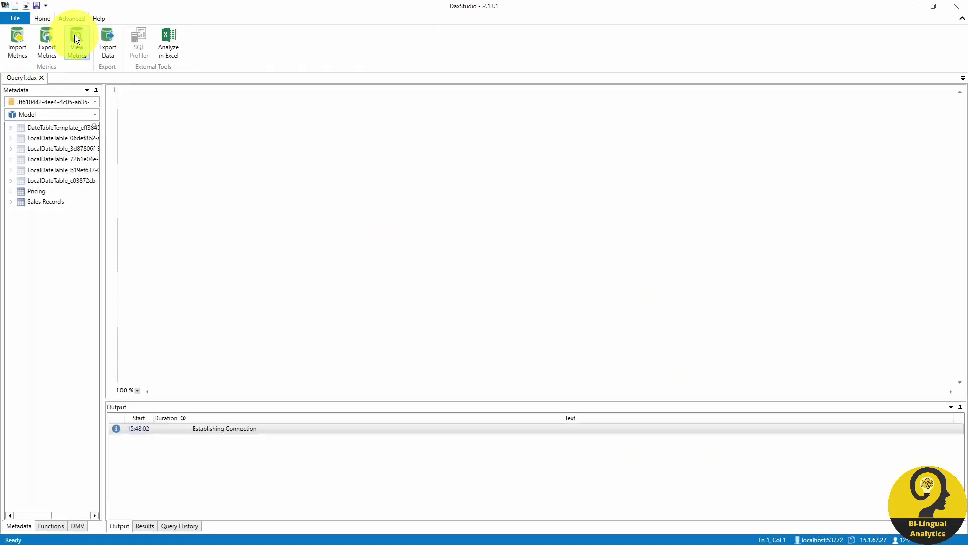
{"action": "left_click", "coordinate": [74, 35]}
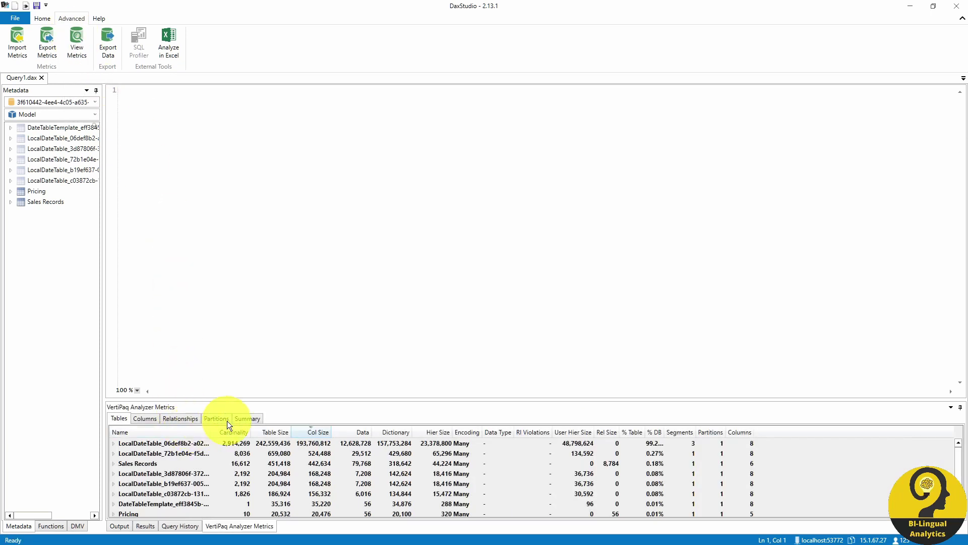
{"action": "left_click", "coordinate": [244, 419]}
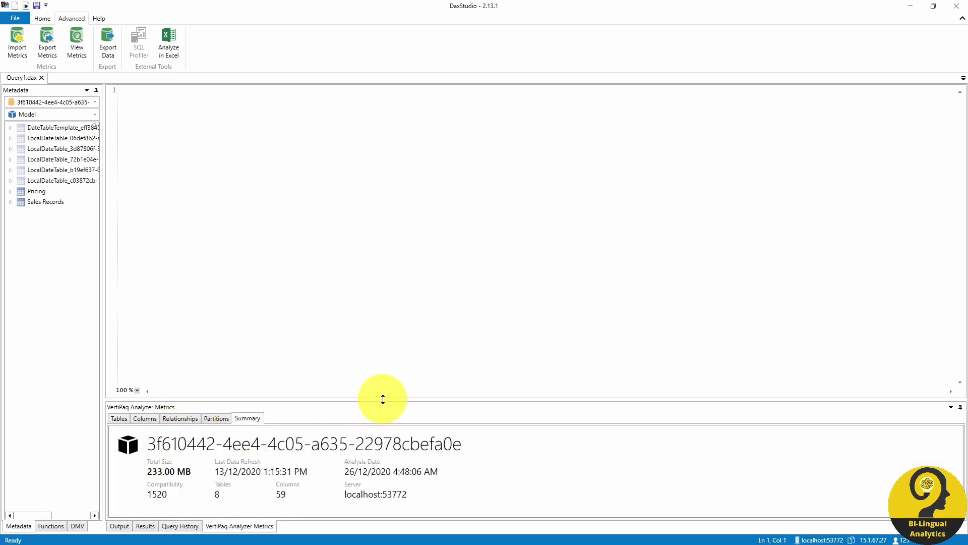
{"action": "left_click_drag", "start_coordinate": [383, 399], "coordinate": [387, 271]}
{"action": "scroll", "coordinate": [604, 395], "scroll_direction": "up", "scroll_amount": 4}
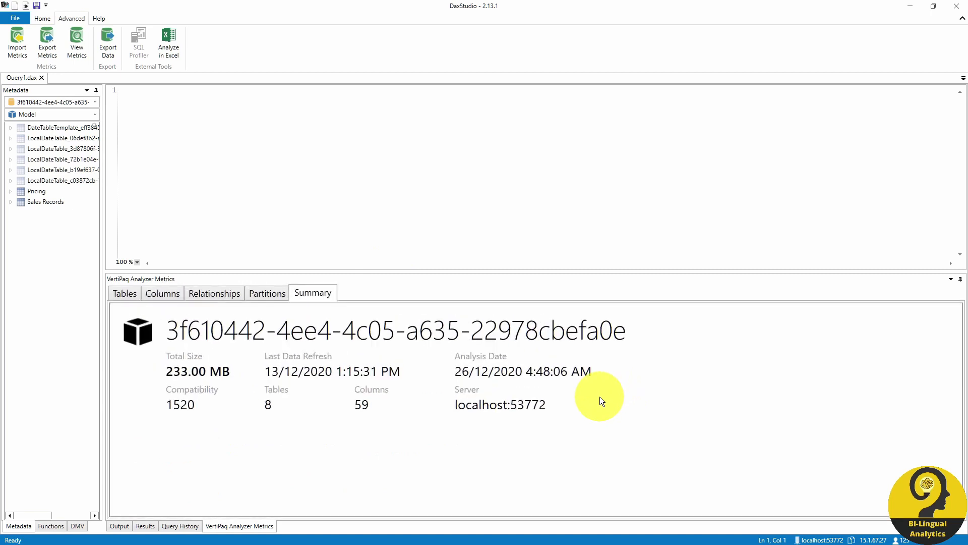
{"action": "scroll", "coordinate": [600, 396], "scroll_direction": "down", "scroll_amount": 1}
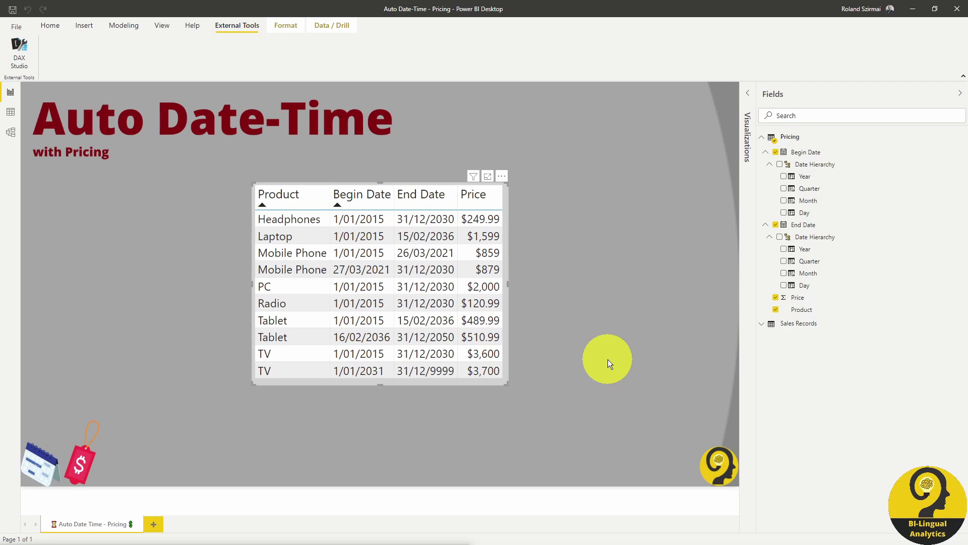
Turn off Auto date/time in the Pricing report's Current File Data Load options
{"action": "left_click", "coordinate": [16, 27]}
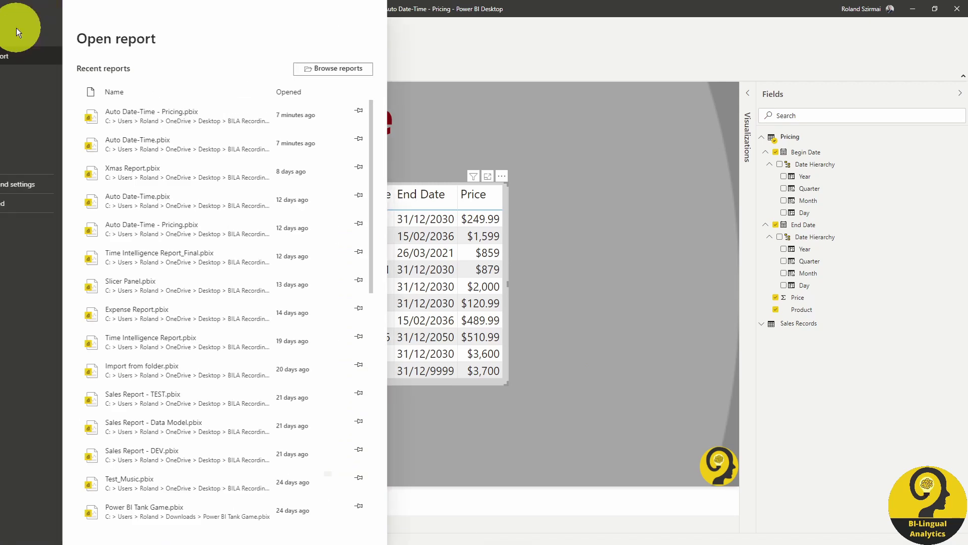
{"action": "left_click", "coordinate": [66, 188]}
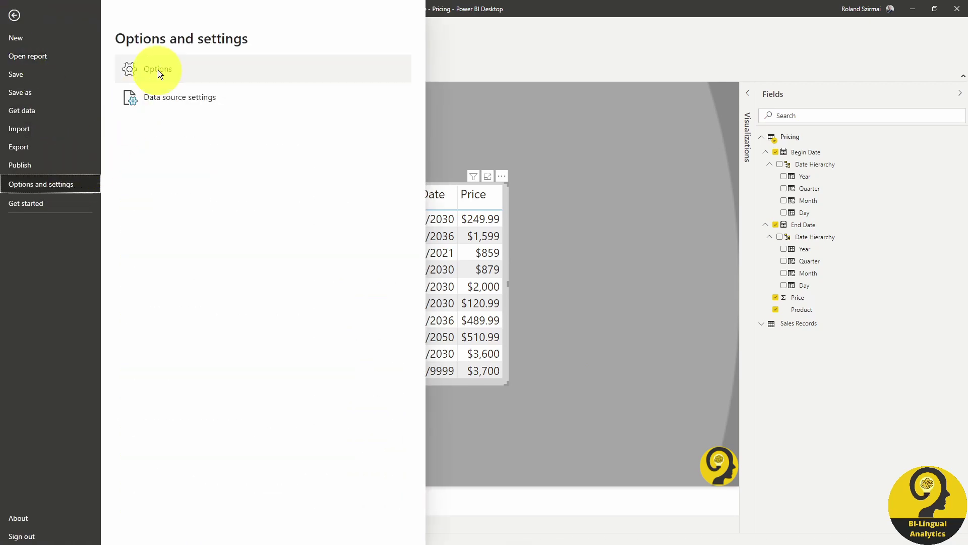
{"action": "left_click", "coordinate": [176, 69]}
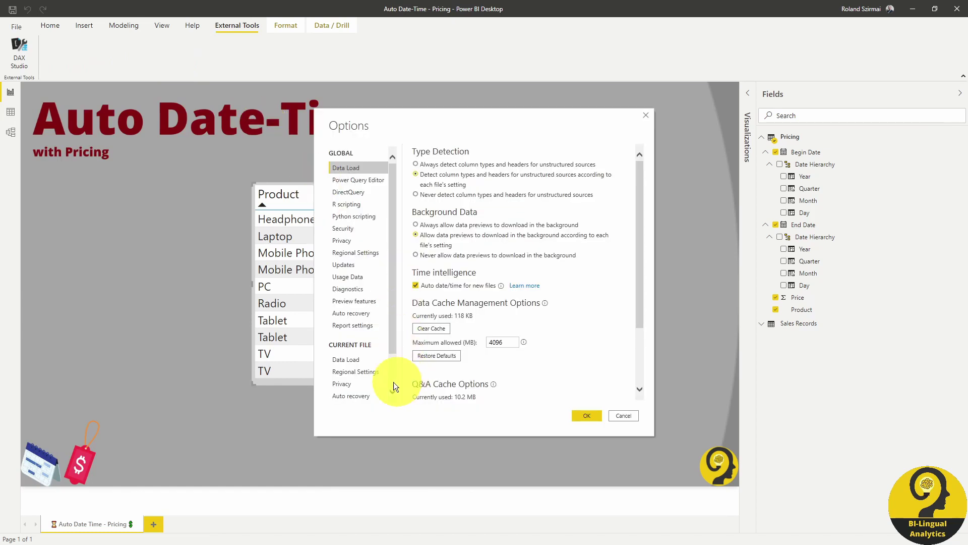
{"action": "left_click", "coordinate": [346, 360]}
{"action": "left_click", "coordinate": [429, 261]}
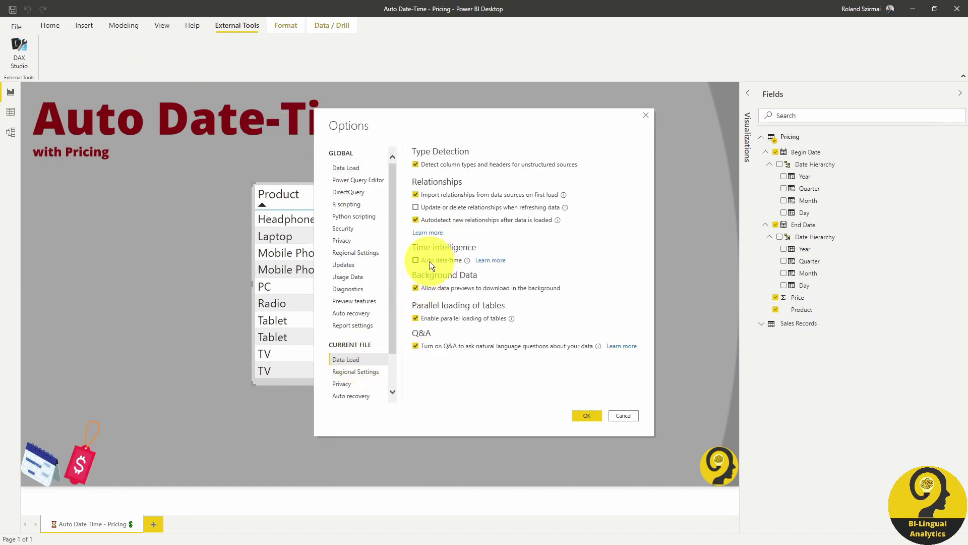
{"action": "left_click", "coordinate": [585, 416]}
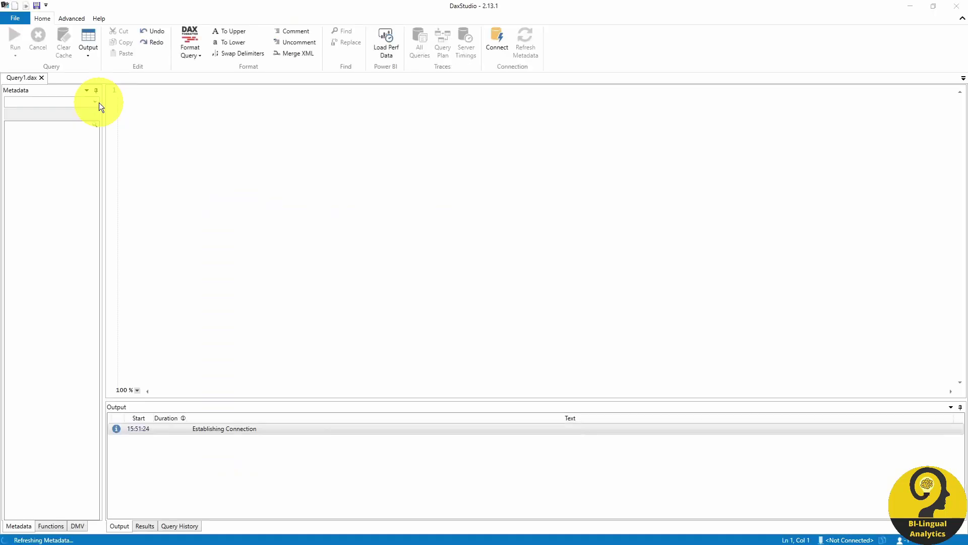
Reload VertiPaq metrics: Sales Records and Pricing only, 452.26 KB, 2 tables, 11 columns
{"action": "left_click", "coordinate": [74, 22]}
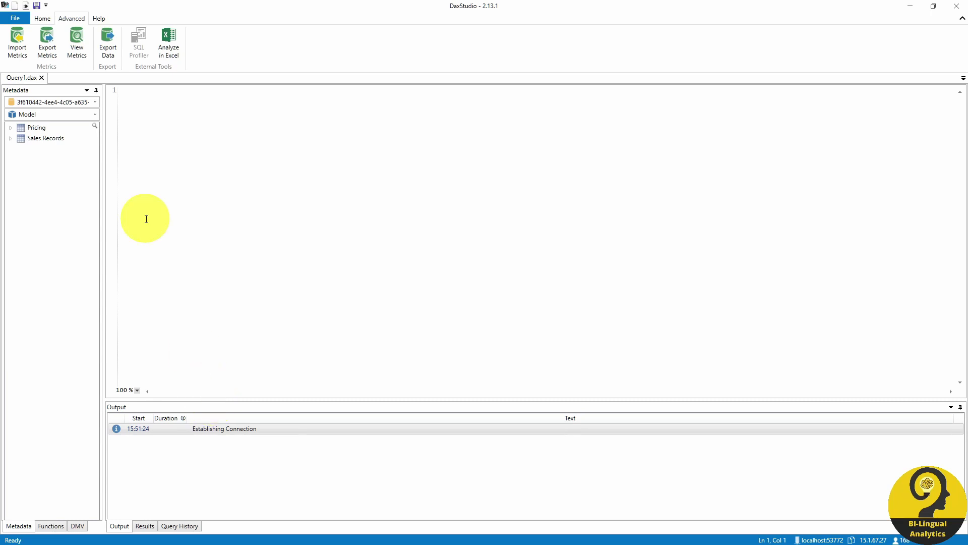
{"action": "left_click", "coordinate": [77, 44]}
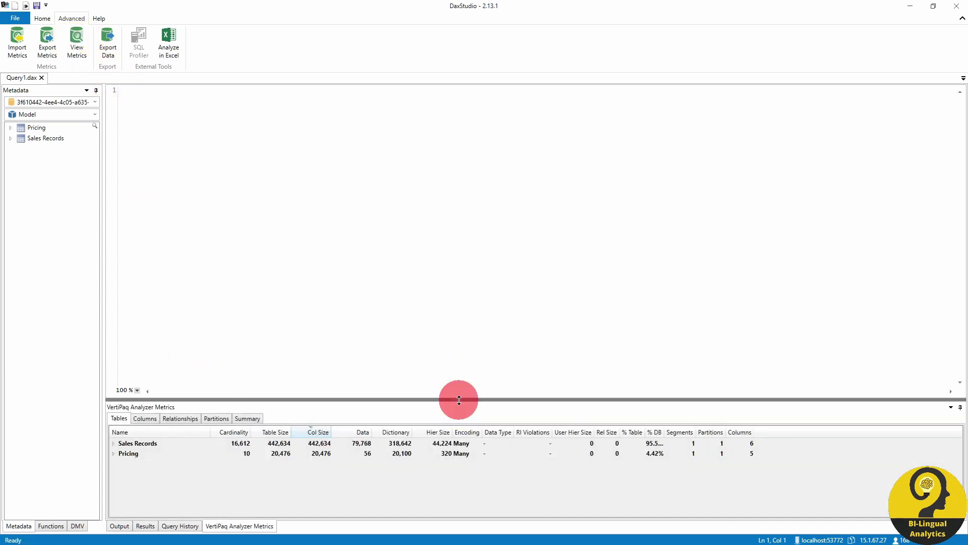
{"action": "left_click_drag", "start_coordinate": [458, 400], "coordinate": [465, 301]}
{"action": "left_click", "coordinate": [248, 320]}
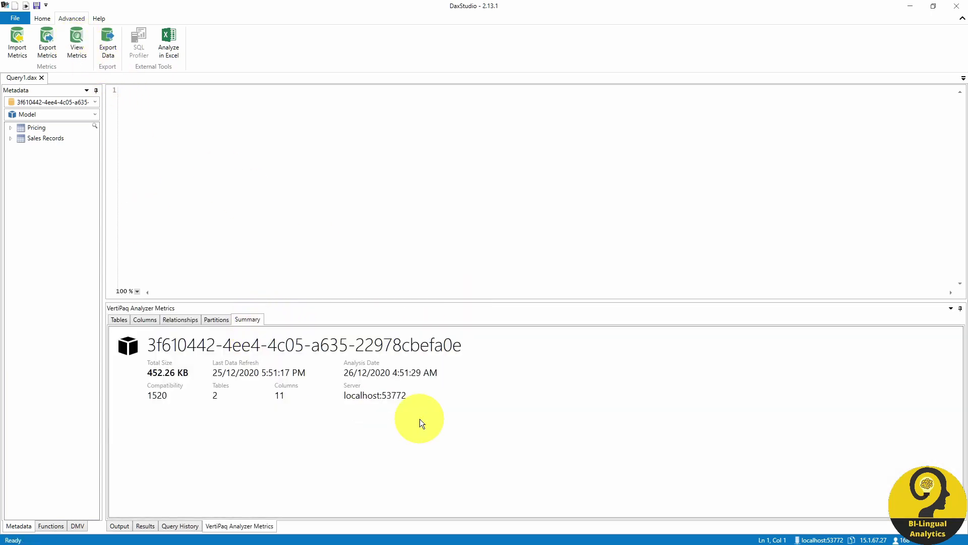
{"action": "scroll", "coordinate": [420, 418], "scroll_direction": "up", "scroll_amount": 2}
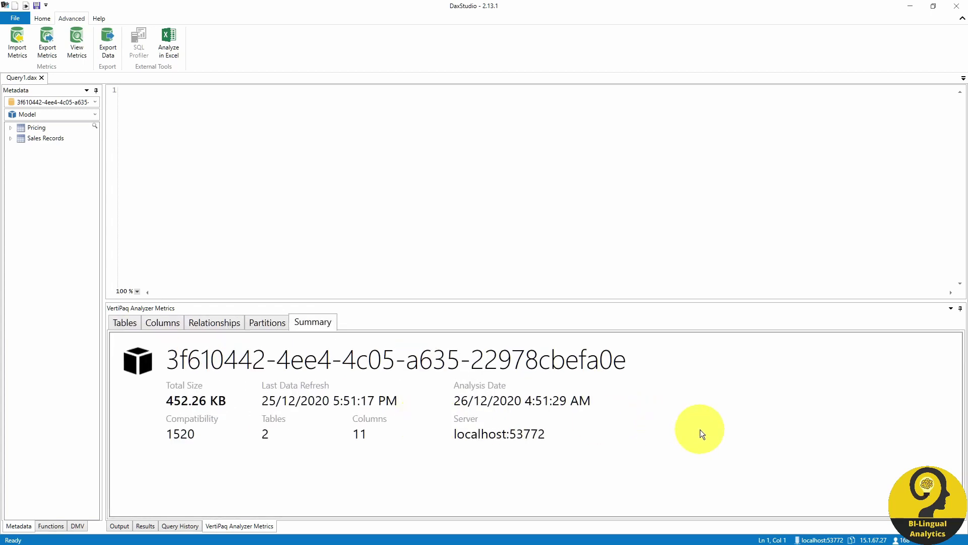